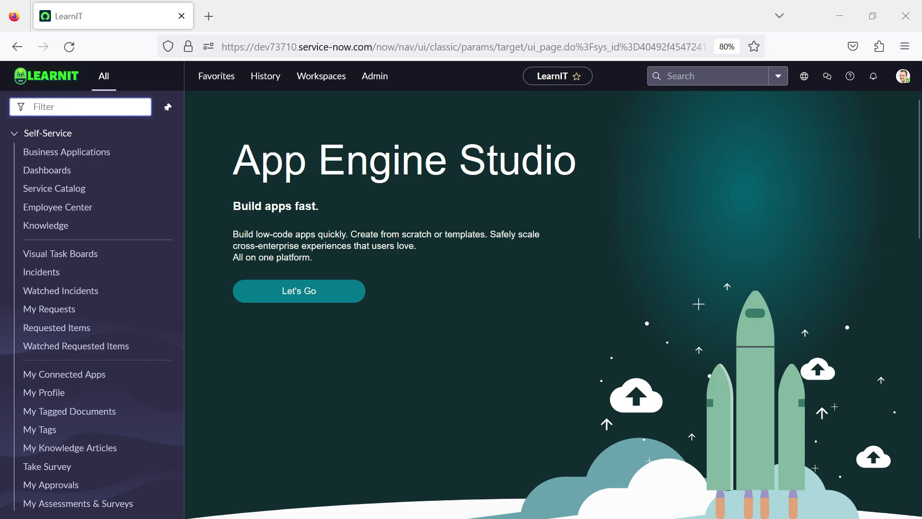
Step: Enter incident.list in the navigator filter to open the Incidents list of 81 records
{"action": "type", "text": "in"}
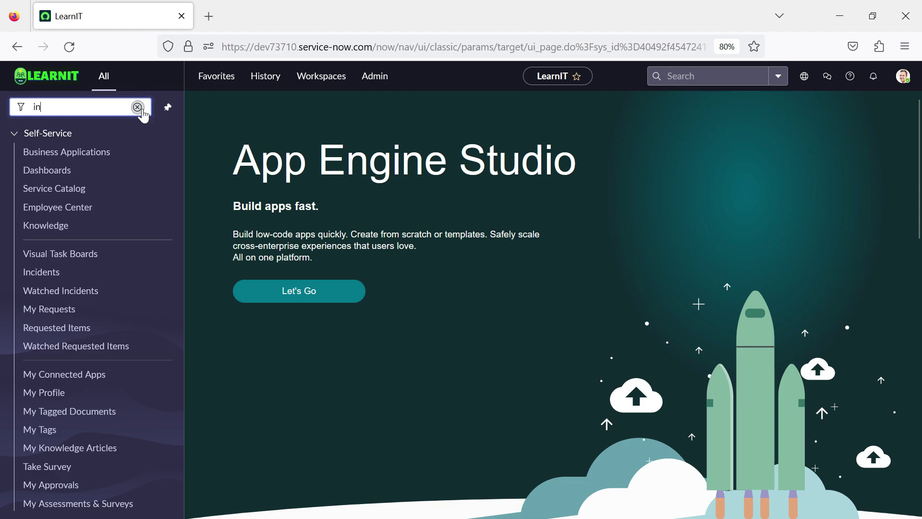
{"action": "type", "text": "cident"}
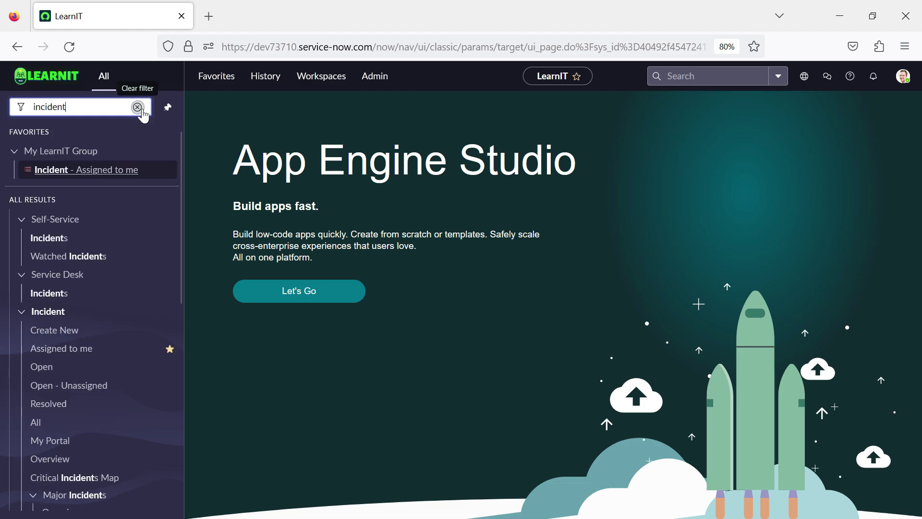
{"action": "type", "text": ".list"}
{"action": "key", "text": "Return"}
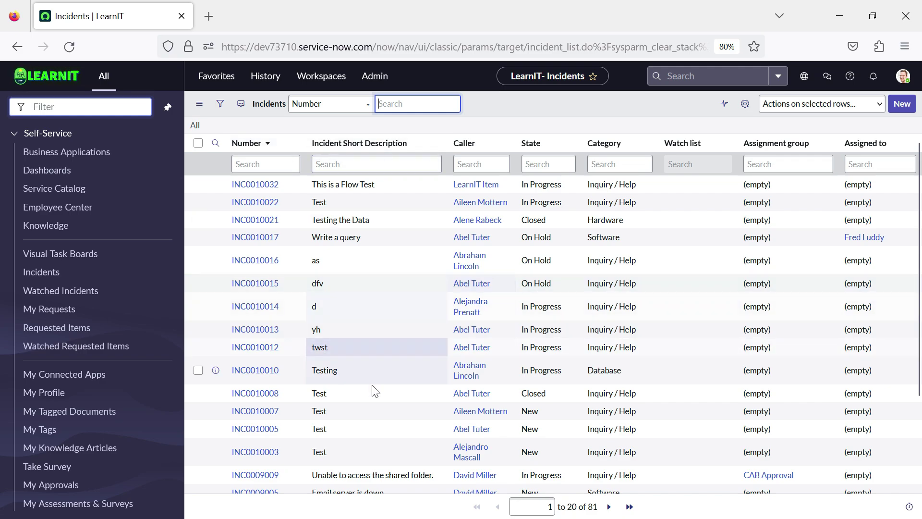
Step: Select INC0010032 after an Update Selected attempt warns that no rows are selected
{"action": "right_click", "coordinate": [420, 150]}
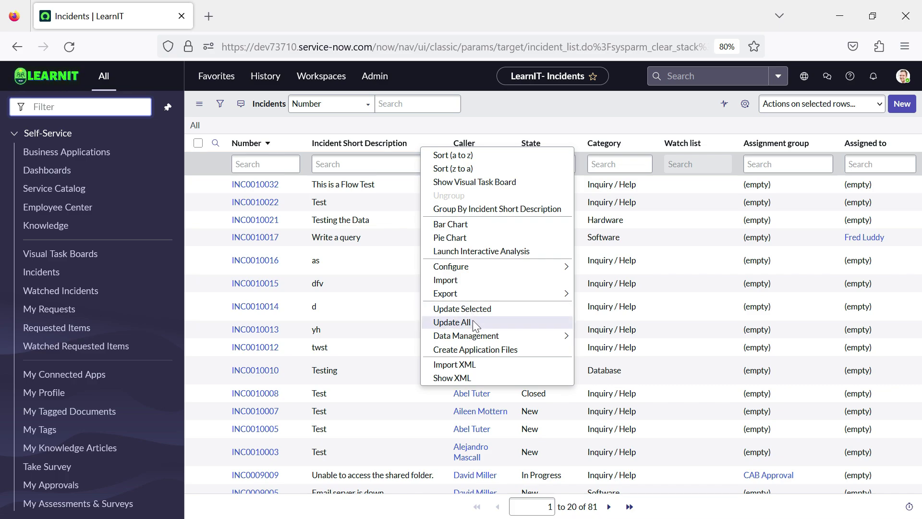
{"action": "mouse_move", "coordinate": [461, 293]}
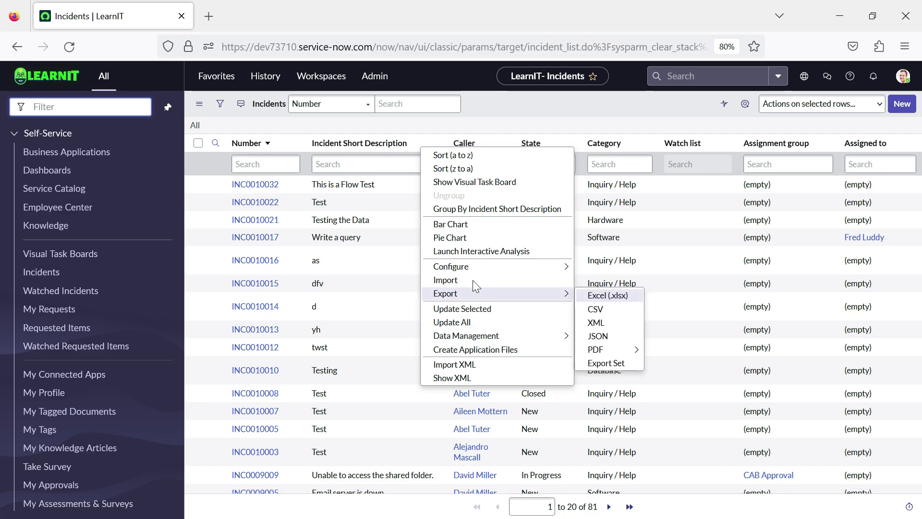
{"action": "left_click", "coordinate": [506, 106]}
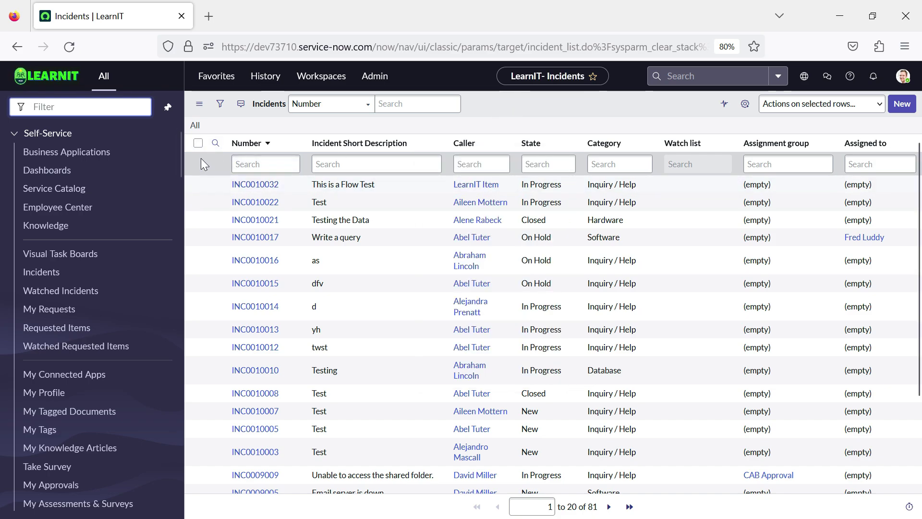
{"action": "right_click", "coordinate": [292, 153]}
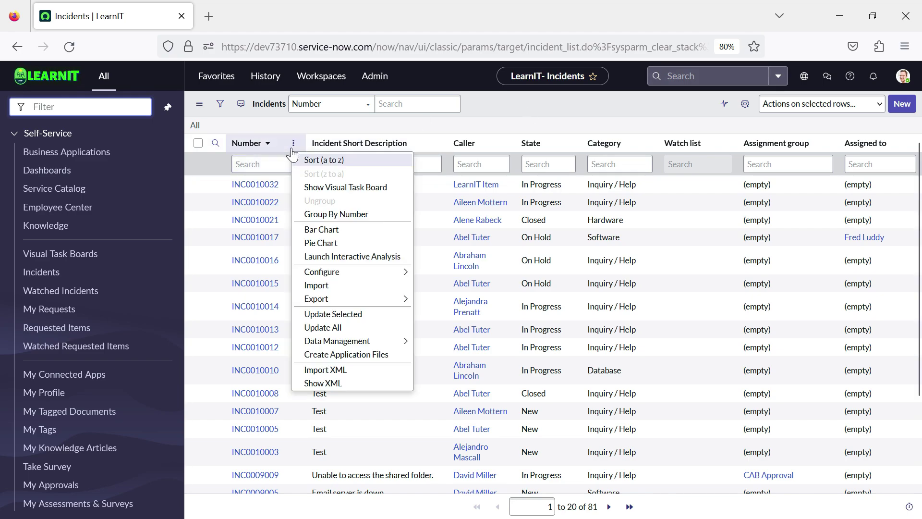
{"action": "left_click", "coordinate": [361, 317]}
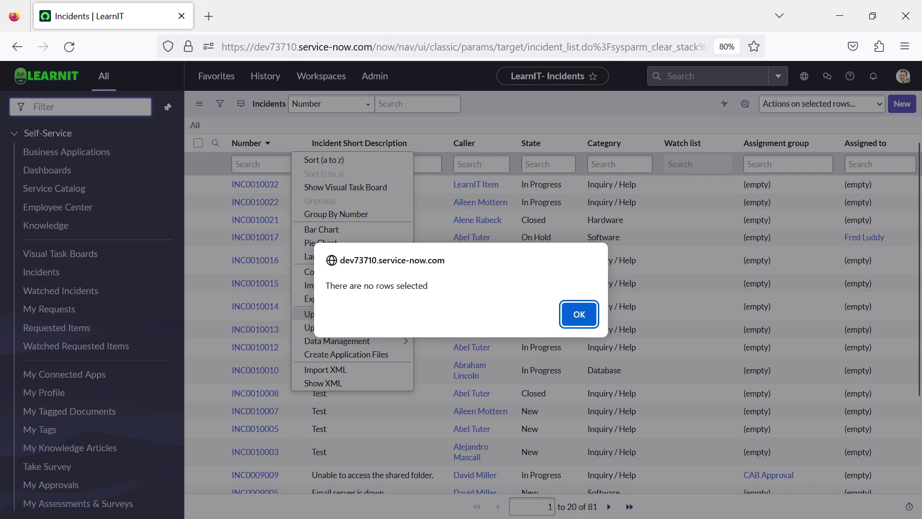
{"action": "left_click", "coordinate": [584, 312]}
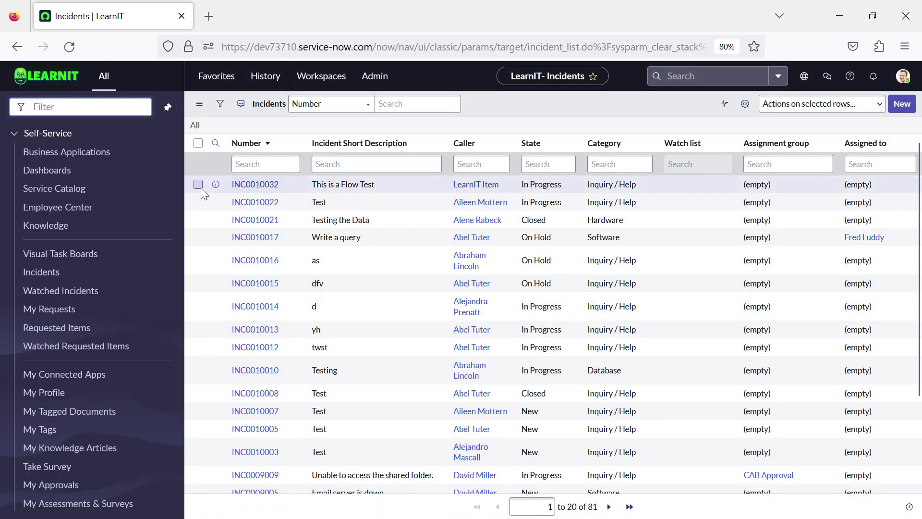
{"action": "left_click", "coordinate": [198, 185]}
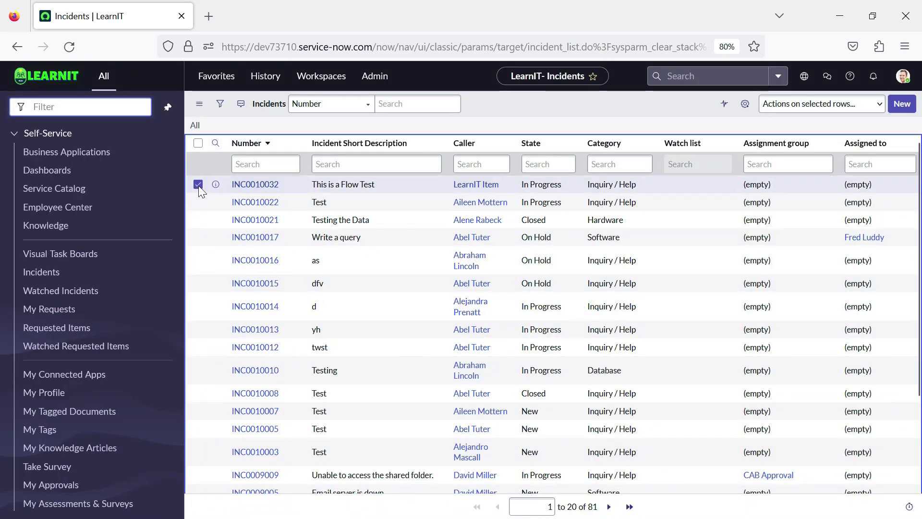
{"action": "right_click", "coordinate": [287, 144]}
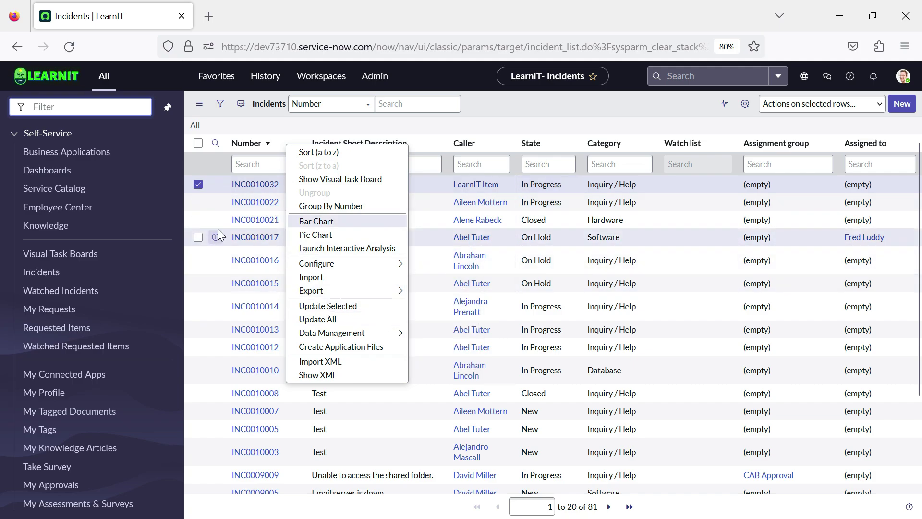
Step: Also select INC0010022, cancel Update All, and choose Update Selected for the two incidents
{"action": "left_click", "coordinate": [197, 201]}
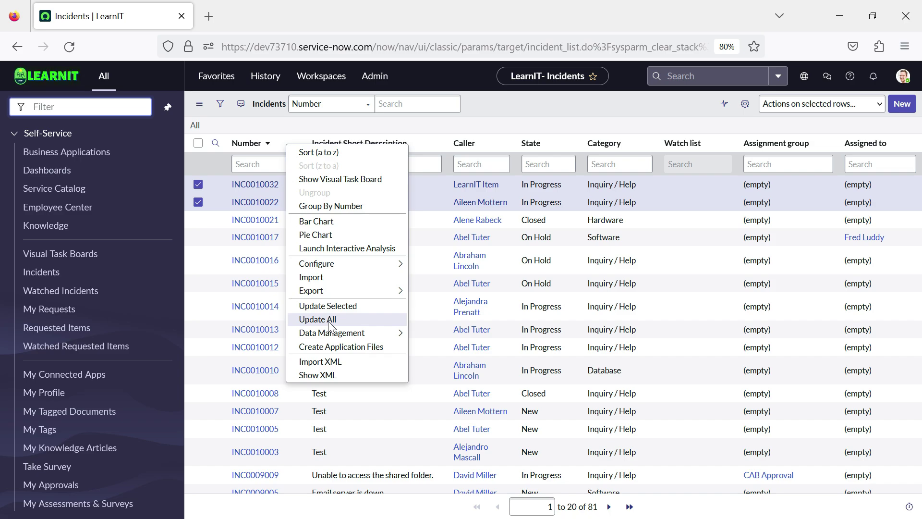
{"action": "left_click", "coordinate": [327, 320]}
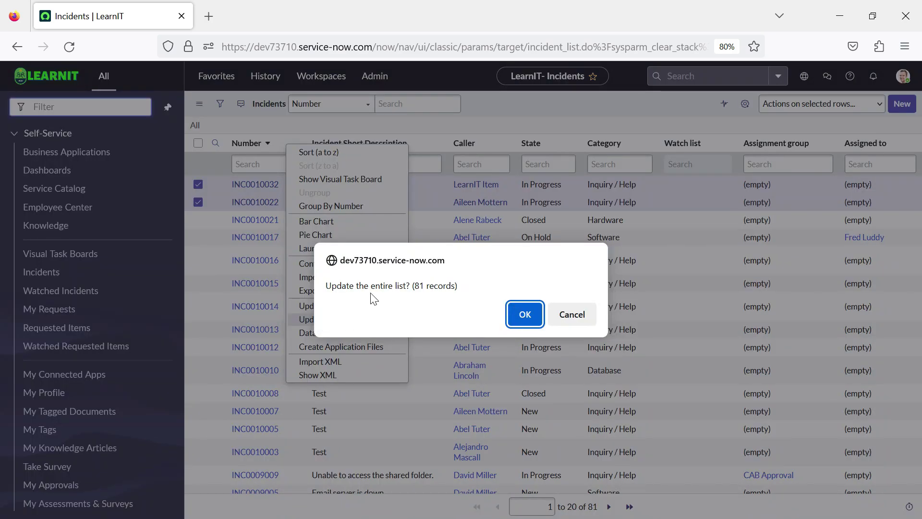
{"action": "left_click", "coordinate": [572, 316]}
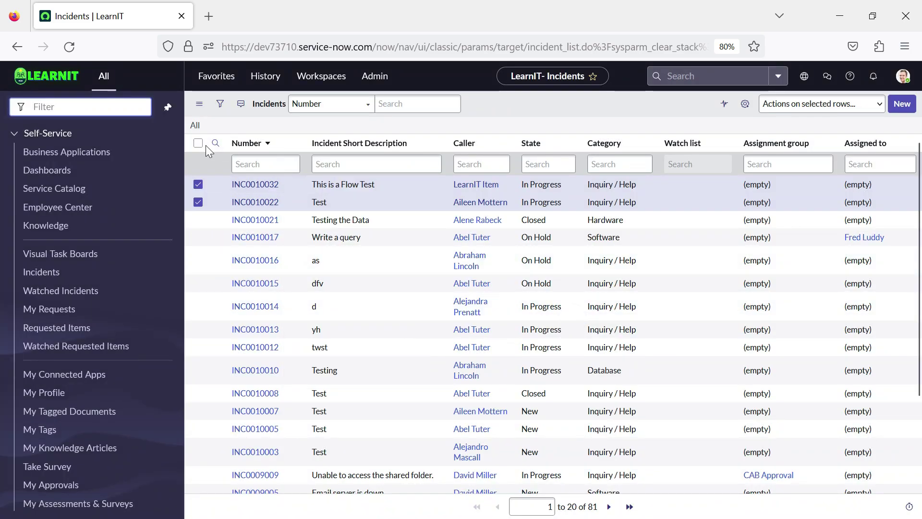
{"action": "right_click", "coordinate": [282, 144]}
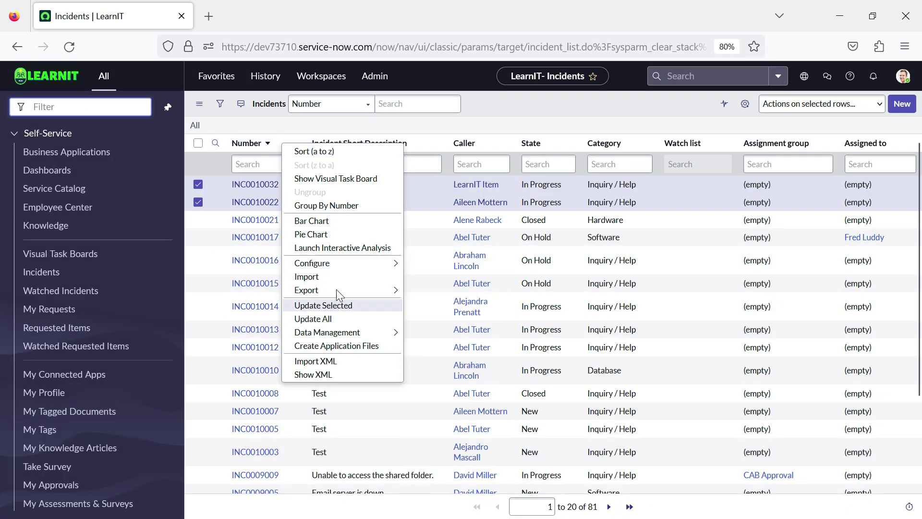
{"action": "left_click", "coordinate": [330, 306]}
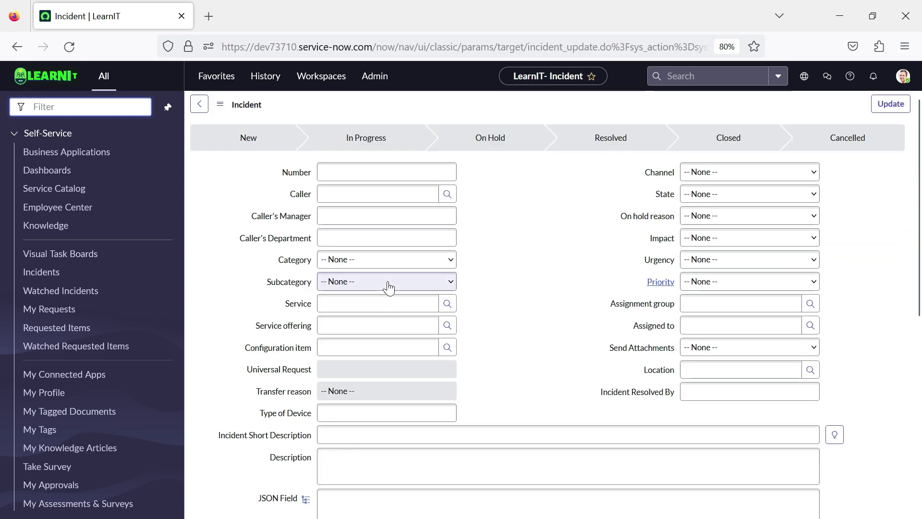
Step: Enter 'test' as the Description for INC0010032 and INC0010022 and apply the update
{"action": "scroll", "coordinate": [346, 336], "scroll_direction": "down", "scroll_amount": 3}
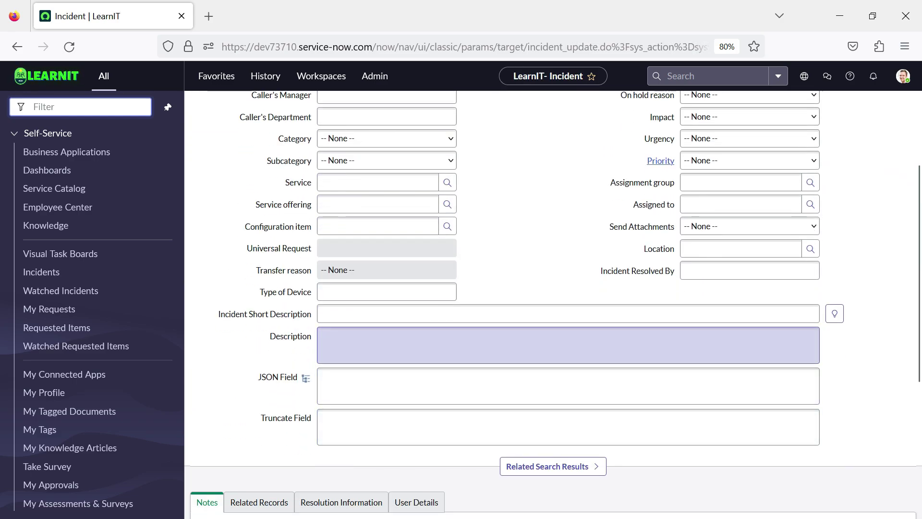
{"action": "left_click", "coordinate": [346, 336]}
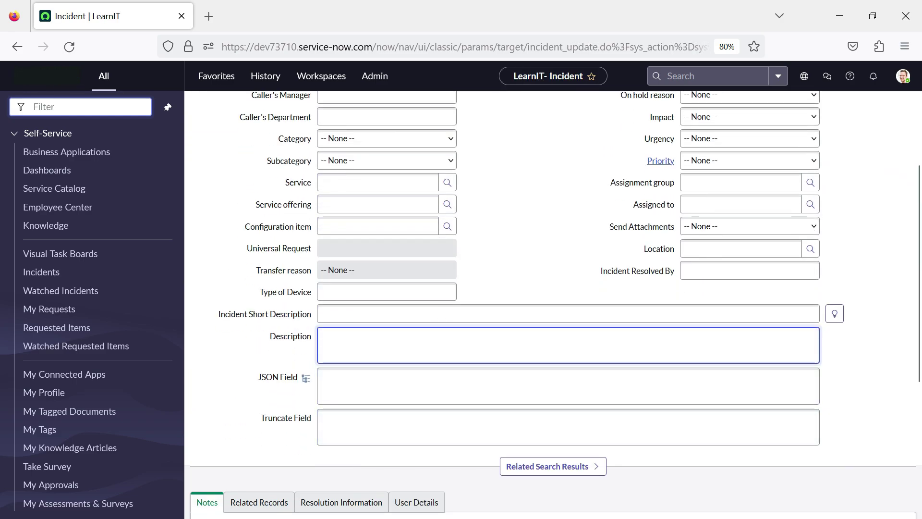
{"action": "type", "text": "test"}
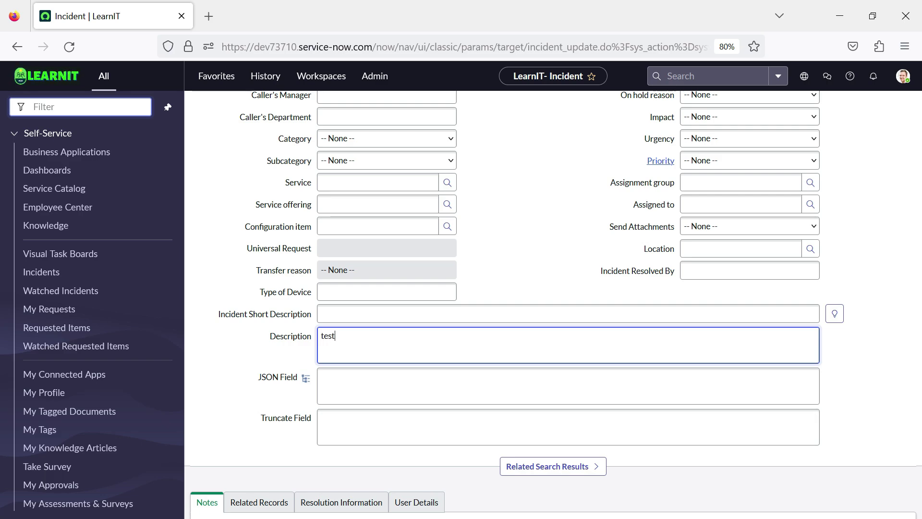
{"action": "scroll", "coordinate": [593, 282], "scroll_direction": "up", "scroll_amount": 3}
{"action": "left_click", "coordinate": [897, 103]}
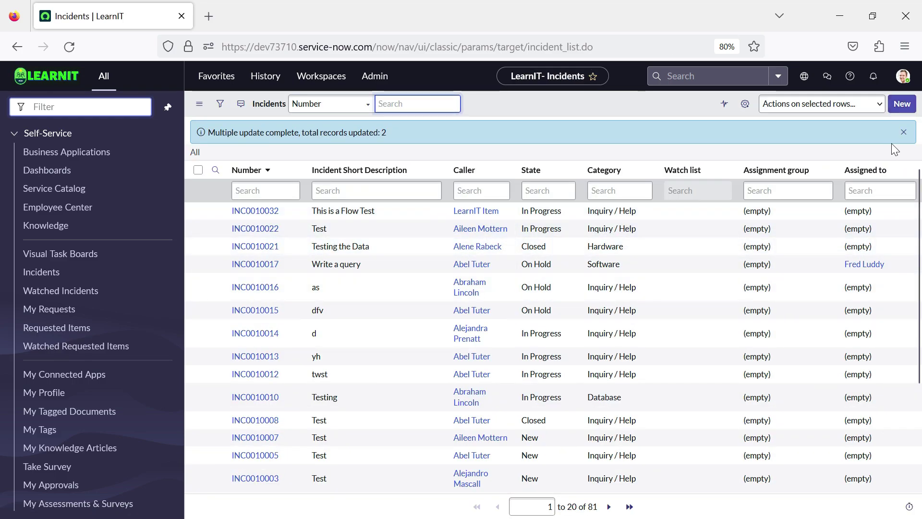
Step: Add the Description column right after State in the incident list's column layout
{"action": "left_click", "coordinate": [753, 105]}
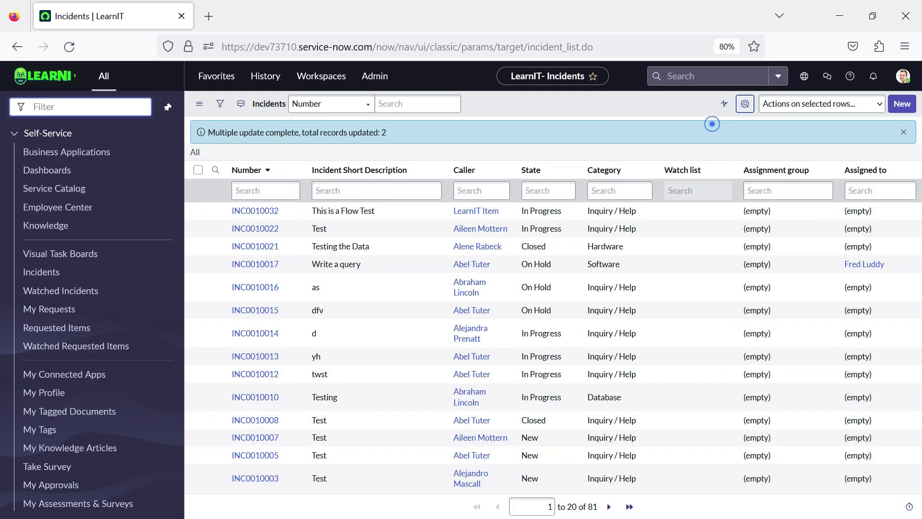
{"action": "key", "text": "Escape"}
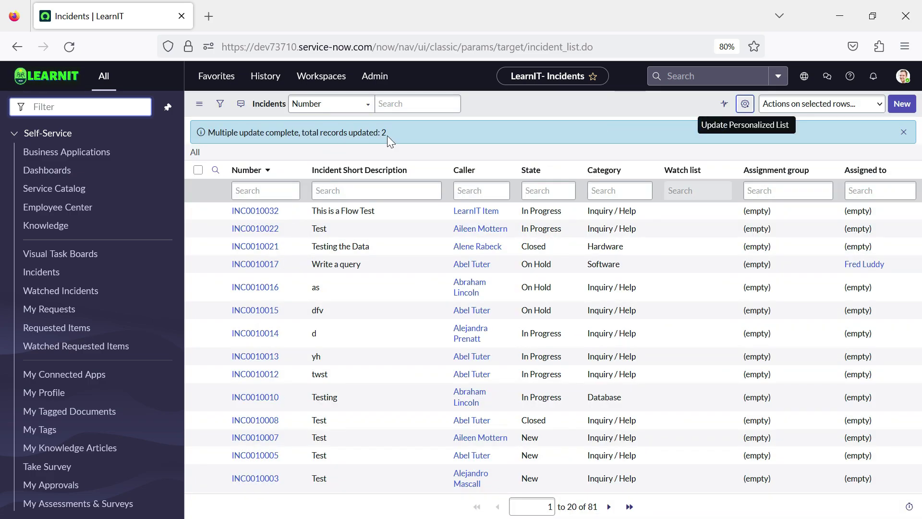
{"action": "mouse_move", "coordinate": [744, 103]}
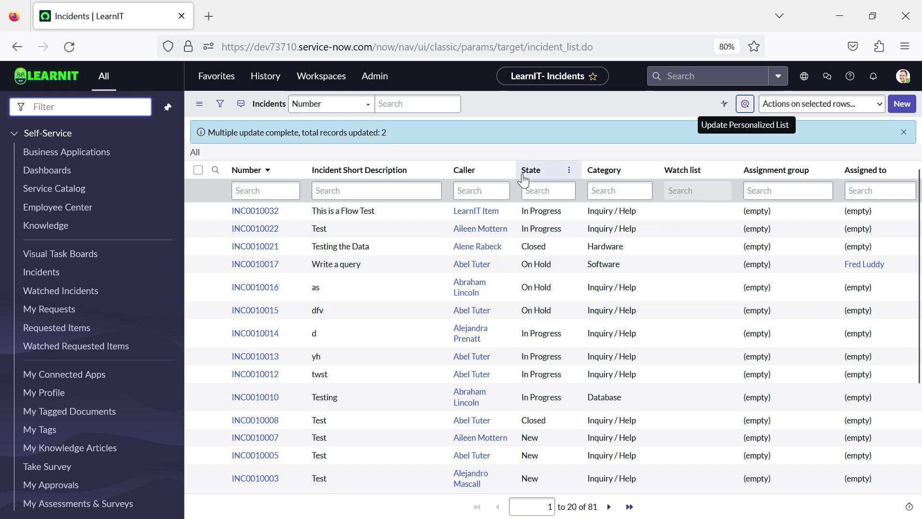
{"action": "left_click", "coordinate": [744, 104]}
{"action": "scroll", "coordinate": [485, 238], "scroll_direction": "down", "scroll_amount": 10}
{"action": "scroll", "coordinate": [432, 243], "scroll_direction": "up", "scroll_amount": 2}
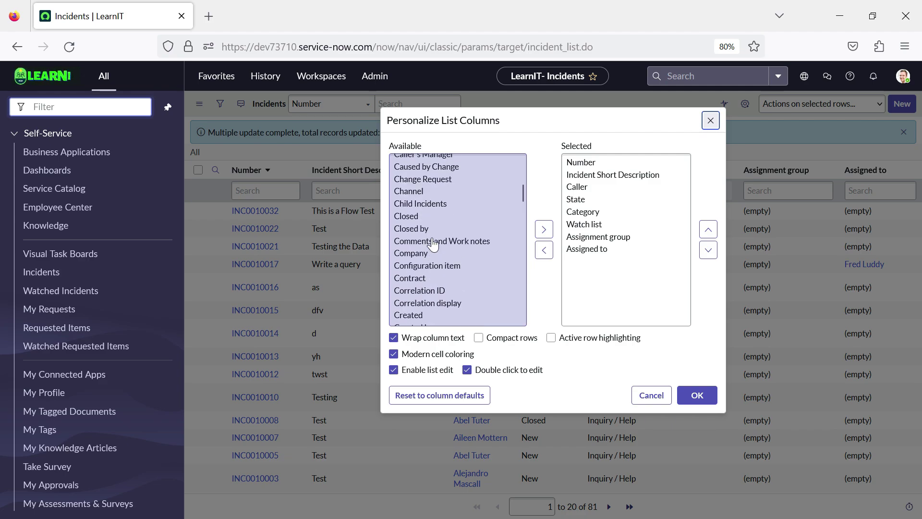
{"action": "scroll", "coordinate": [429, 271], "scroll_direction": "down", "scroll_amount": 3}
{"action": "left_click", "coordinate": [419, 307]}
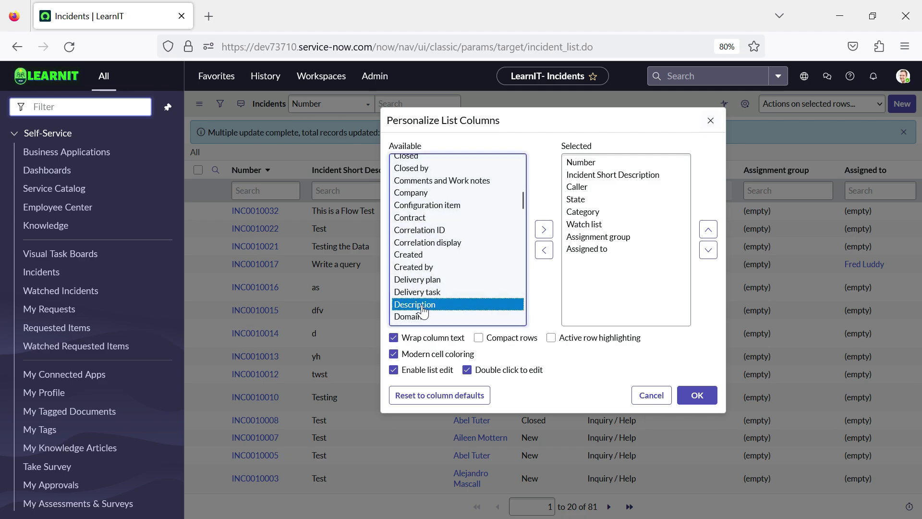
{"action": "left_click", "coordinate": [544, 229]}
{"action": "left_click", "coordinate": [708, 229]}
{"action": "left_click", "coordinate": [708, 230]}
{"action": "left_click", "coordinate": [708, 230]}
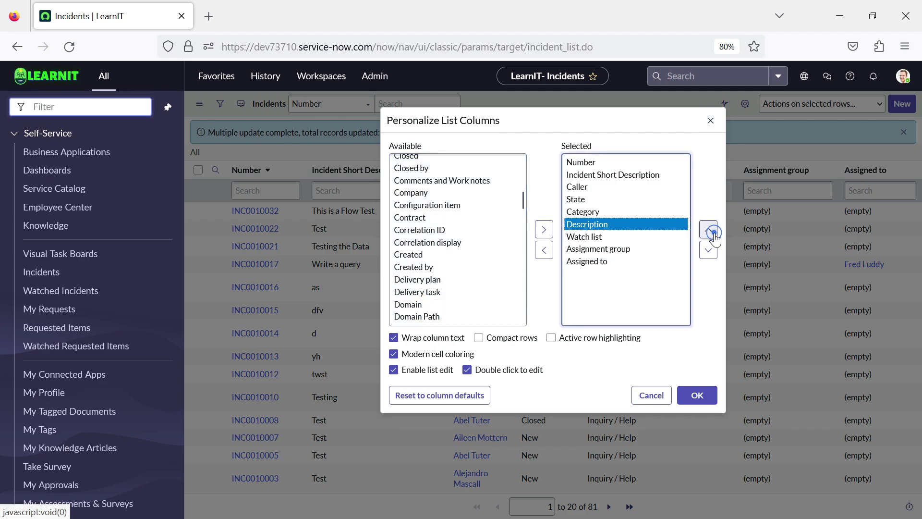
{"action": "left_click", "coordinate": [697, 395]}
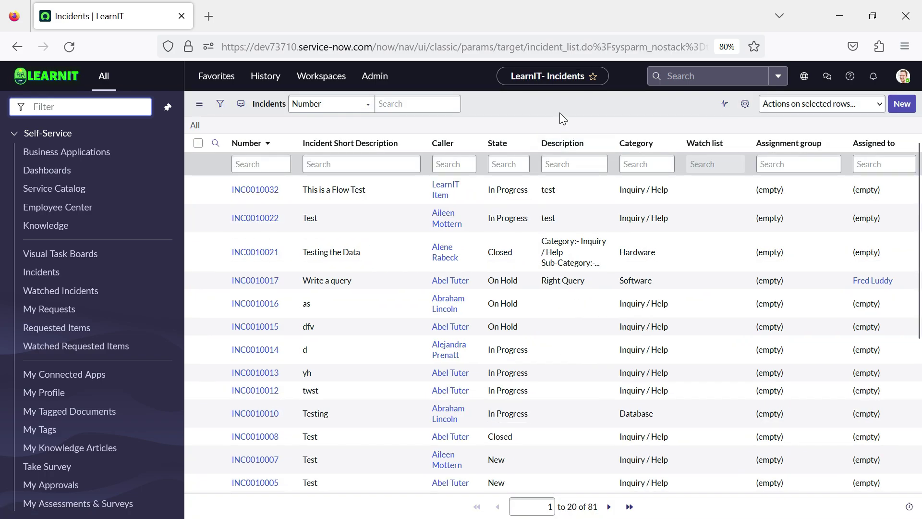
{"action": "left_click", "coordinate": [556, 192]}
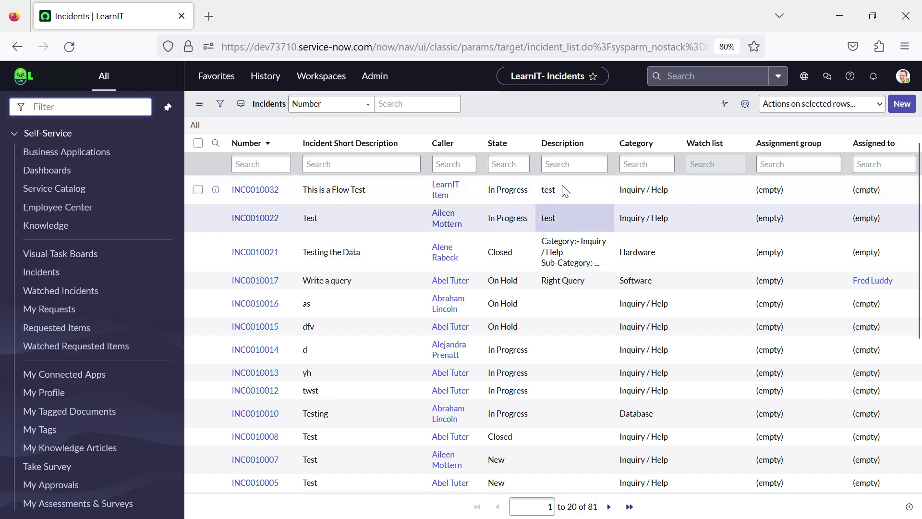
{"action": "left_click", "coordinate": [569, 211]}
{"action": "scroll", "coordinate": [569, 211], "scroll_direction": "down", "scroll_amount": 3}
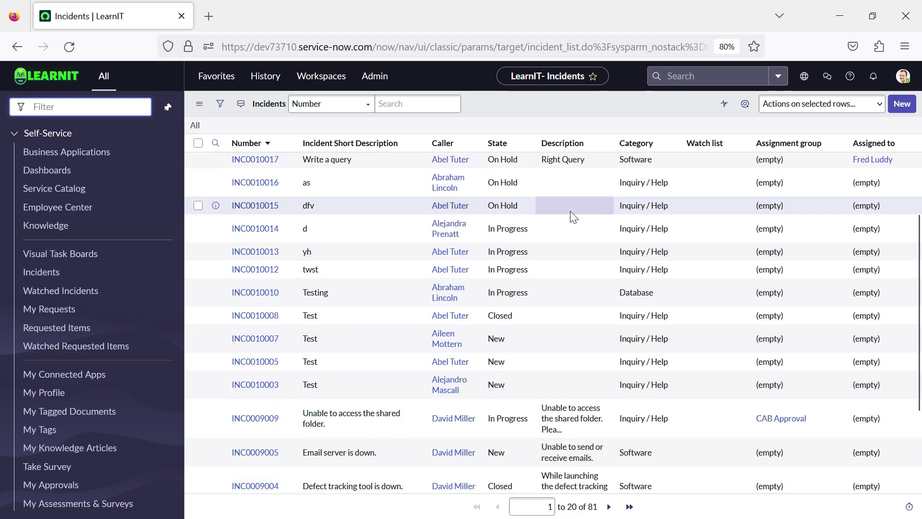
{"action": "scroll", "coordinate": [569, 211], "scroll_direction": "up", "scroll_amount": 3}
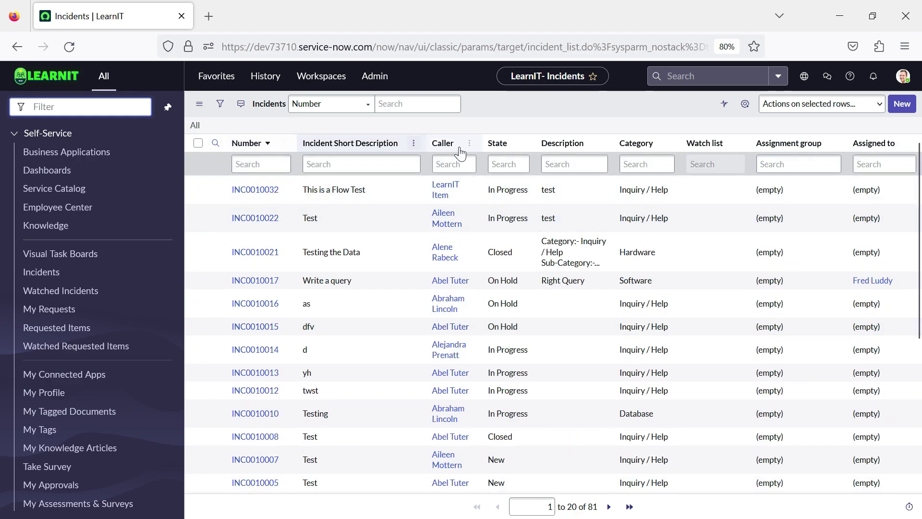
{"action": "scroll", "coordinate": [534, 274], "scroll_direction": "down", "scroll_amount": 2}
{"action": "scroll", "coordinate": [528, 312], "scroll_direction": "down", "scroll_amount": 3}
{"action": "scroll", "coordinate": [526, 330], "scroll_direction": "up", "scroll_amount": 5}
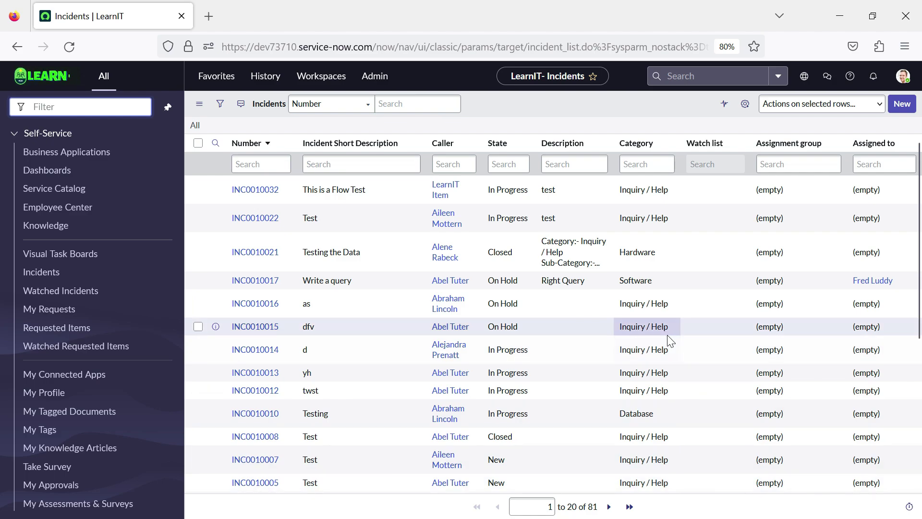
{"action": "scroll", "coordinate": [668, 338], "scroll_direction": "down", "scroll_amount": 3}
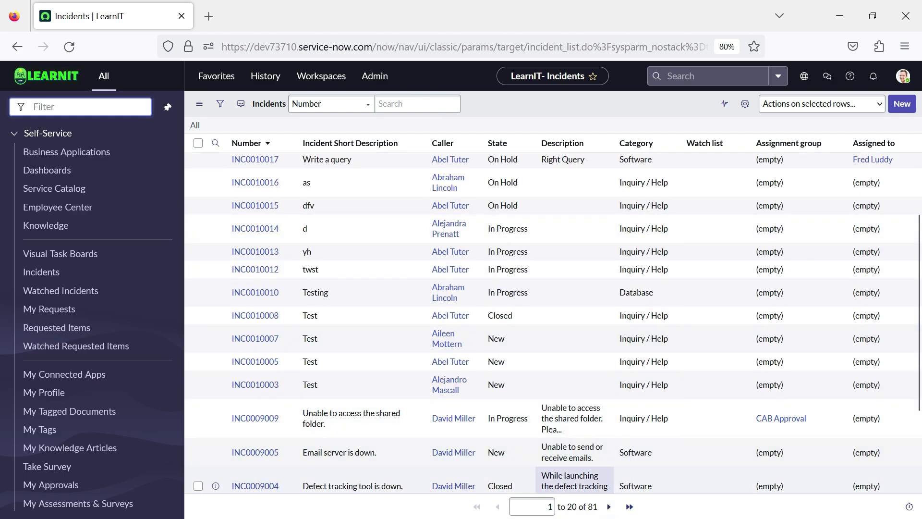
{"action": "scroll", "coordinate": [539, 177], "scroll_direction": "up", "scroll_amount": 3}
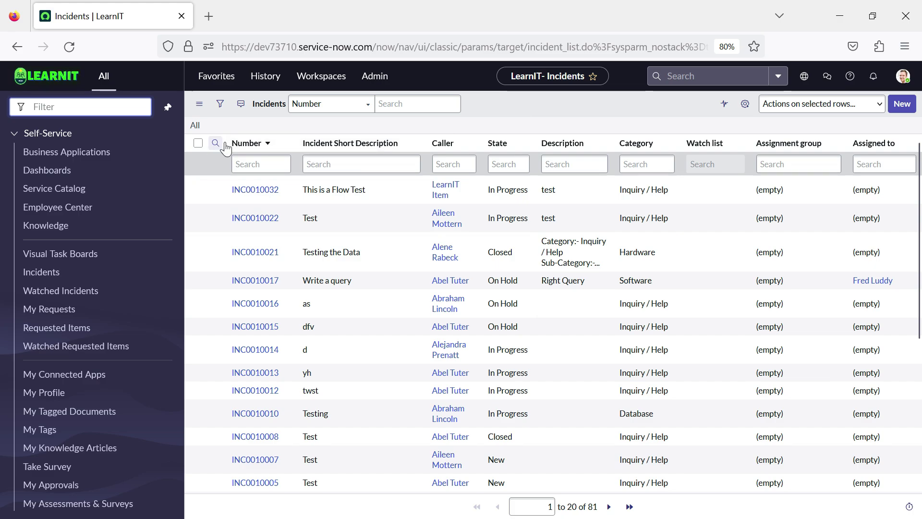
Step: Start an Update All bulk edit from the Number column menu, confirming 81 records
{"action": "left_click", "coordinate": [284, 143]}
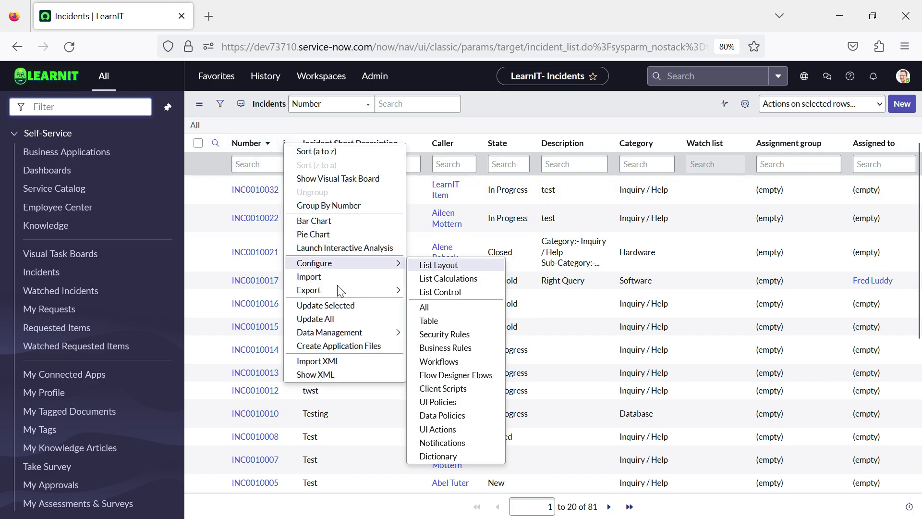
{"action": "mouse_move", "coordinate": [329, 332]}
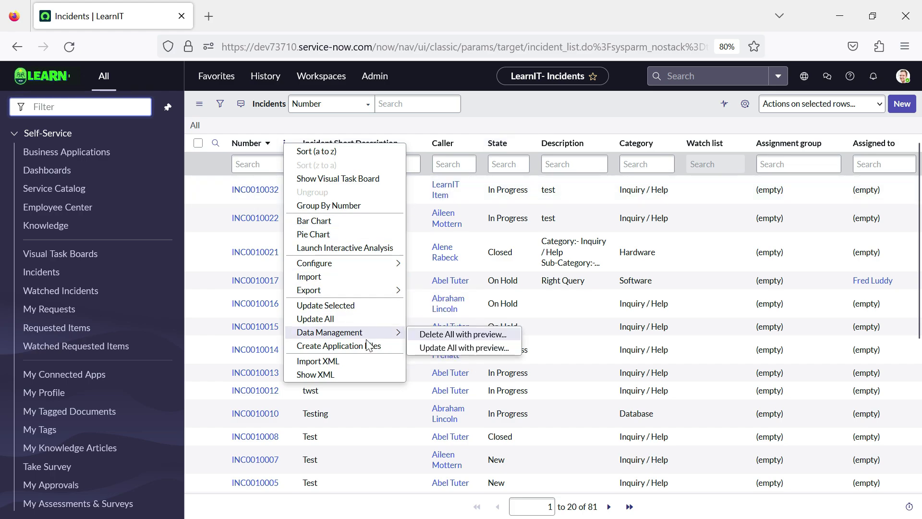
{"action": "left_click", "coordinate": [365, 320]}
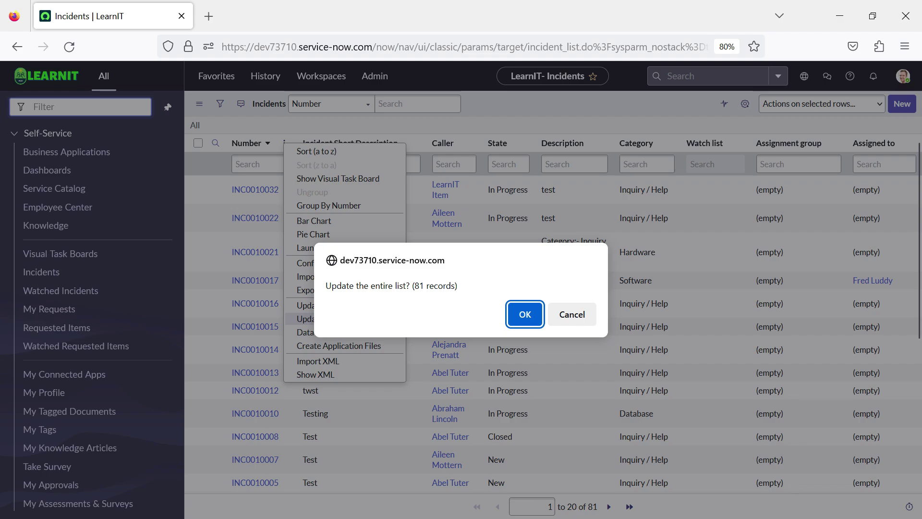
{"action": "left_click", "coordinate": [525, 314]}
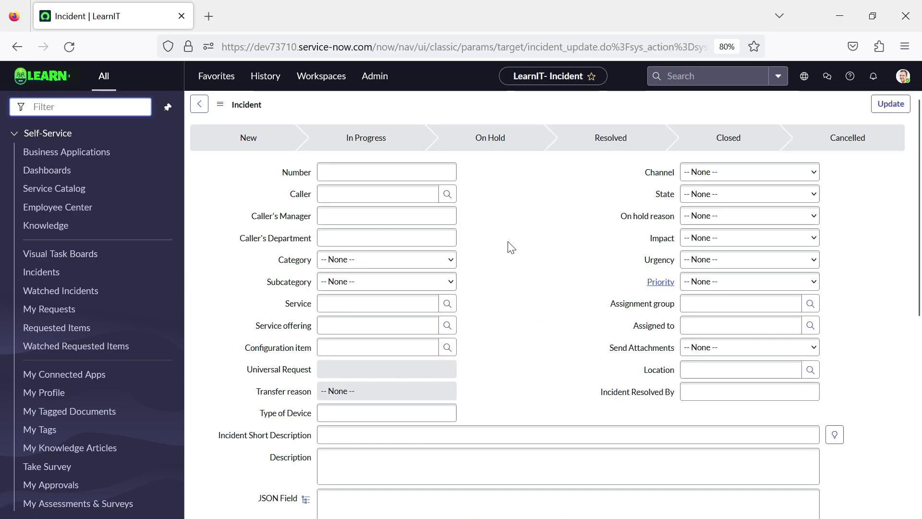
Step: Enter 'LearnIT Group' as the Description in the bulk update form
{"action": "scroll", "coordinate": [499, 288], "scroll_direction": "down", "scroll_amount": 3}
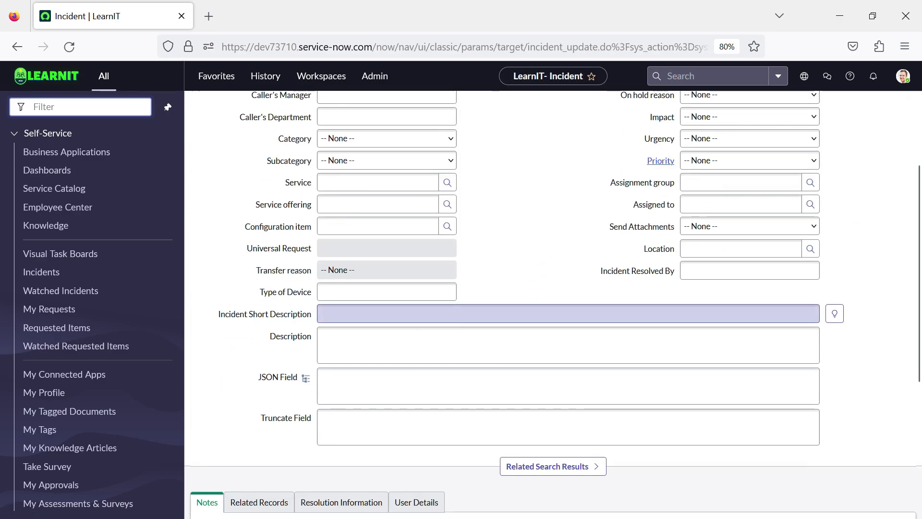
{"action": "scroll", "coordinate": [549, 322], "scroll_direction": "up", "scroll_amount": 3}
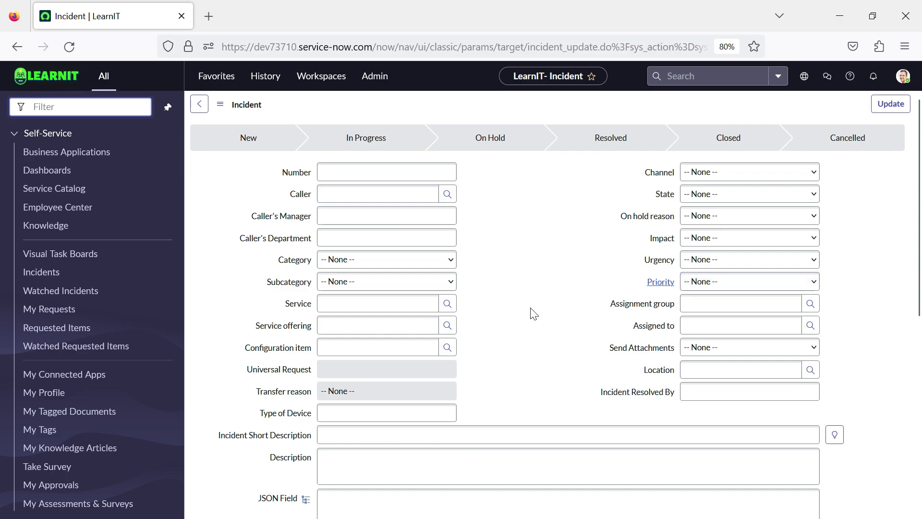
{"action": "scroll", "coordinate": [534, 313], "scroll_direction": "down", "scroll_amount": 5}
{"action": "left_click", "coordinate": [365, 235]}
{"action": "type", "text": "Lear"}
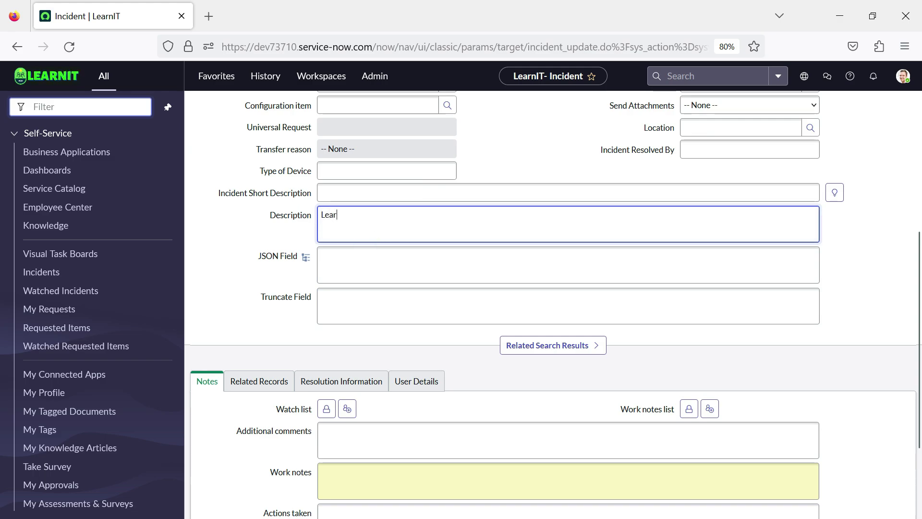
{"action": "type", "text": "nIT"}
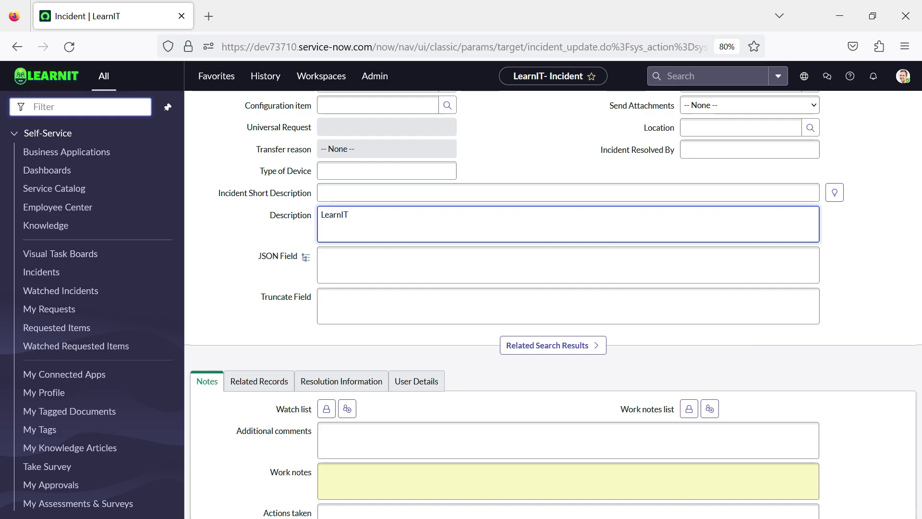
{"action": "type", "text": " Gr"}
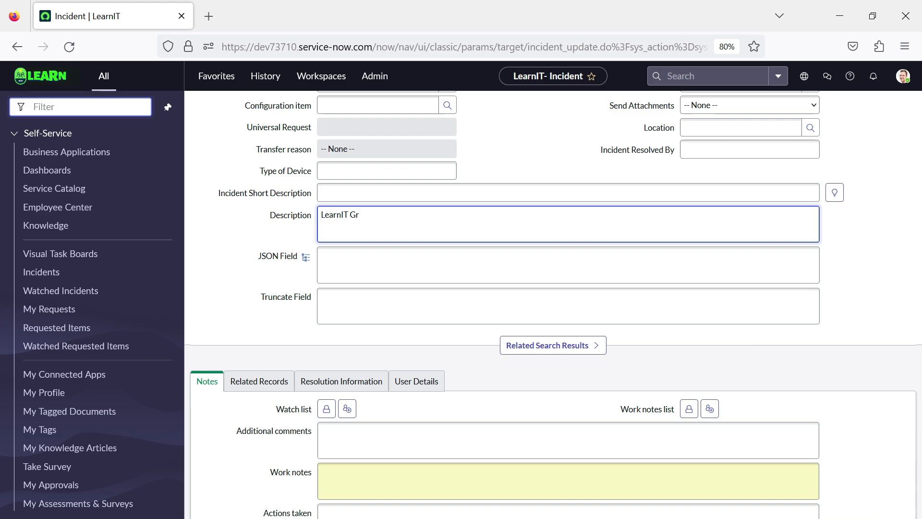
{"action": "type", "text": "oup"}
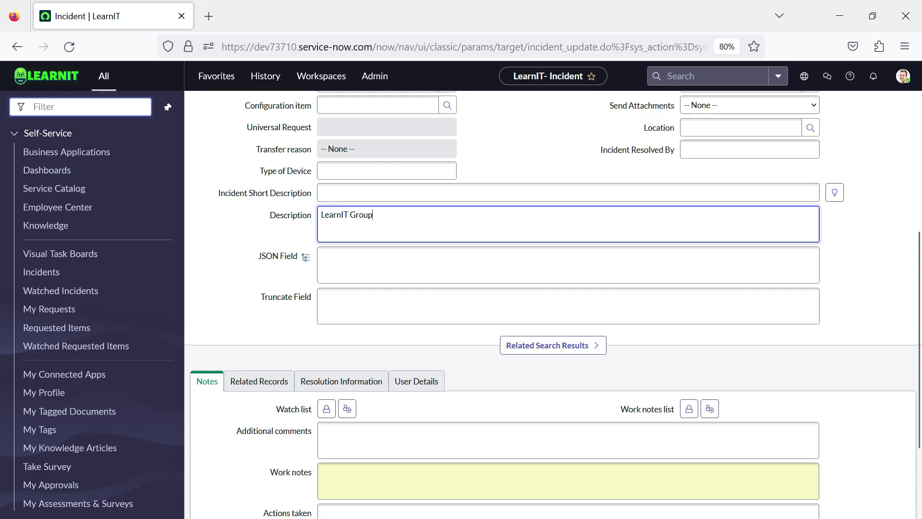
{"action": "key", "text": "ctrl+a"}
{"action": "scroll", "coordinate": [681, 168], "scroll_direction": "up", "scroll_amount": 5}
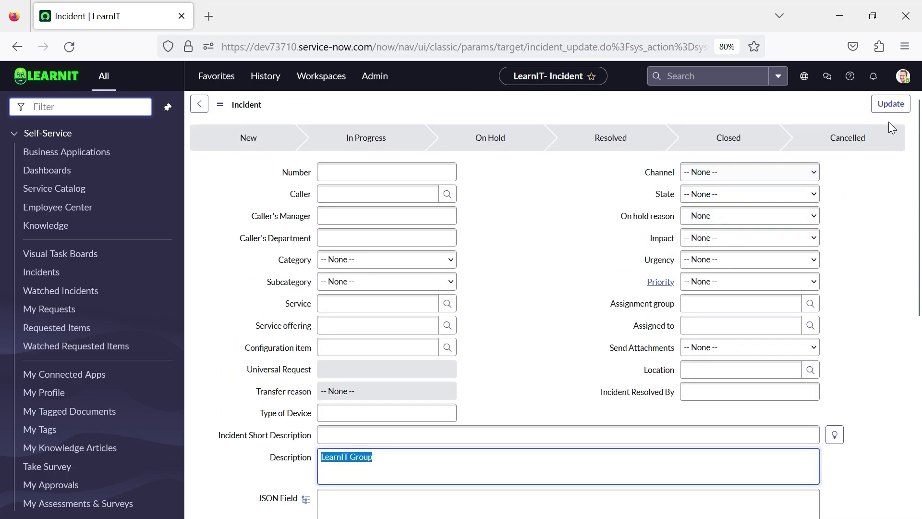
Step: Apply the LearnIT Group update and review the 81 updated Description cells in the list
{"action": "left_click", "coordinate": [894, 104]}
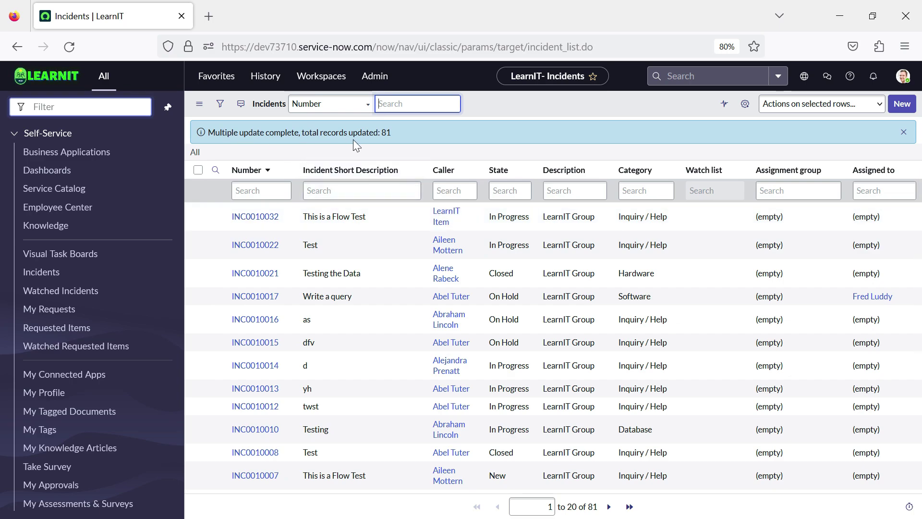
{"action": "double_click", "coordinate": [386, 133]}
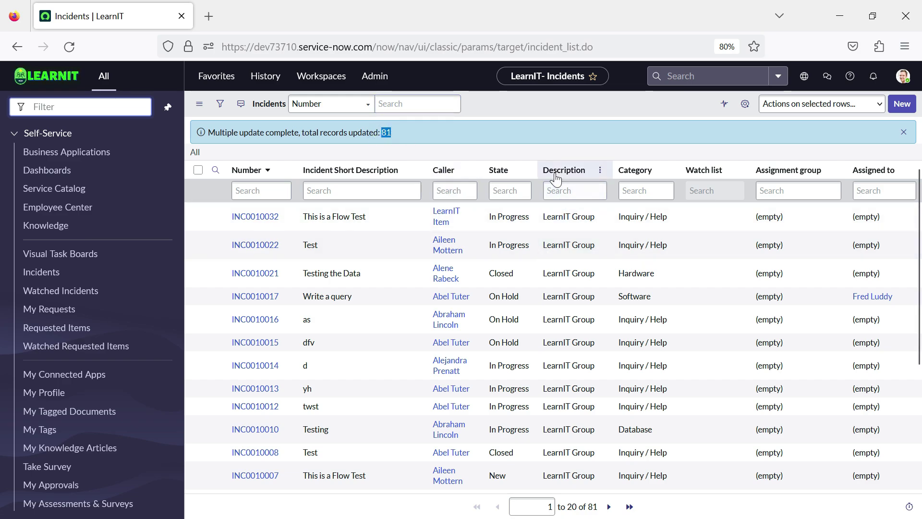
{"action": "scroll", "coordinate": [561, 269], "scroll_direction": "down", "scroll_amount": 4}
{"action": "scroll", "coordinate": [576, 310], "scroll_direction": "up", "scroll_amount": 4}
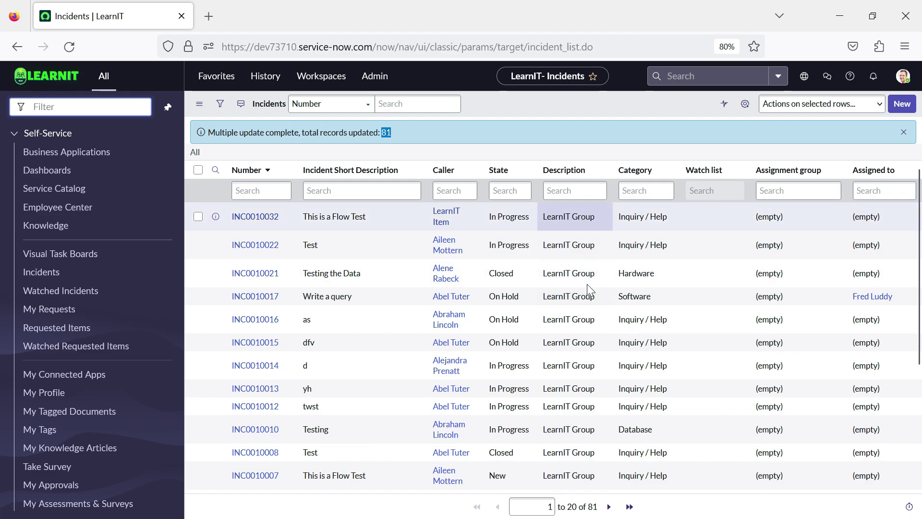
{"action": "scroll", "coordinate": [587, 284], "scroll_direction": "down", "scroll_amount": 2}
{"action": "scroll", "coordinate": [580, 382], "scroll_direction": "down", "scroll_amount": 2}
{"action": "scroll", "coordinate": [549, 341], "scroll_direction": "up", "scroll_amount": 4}
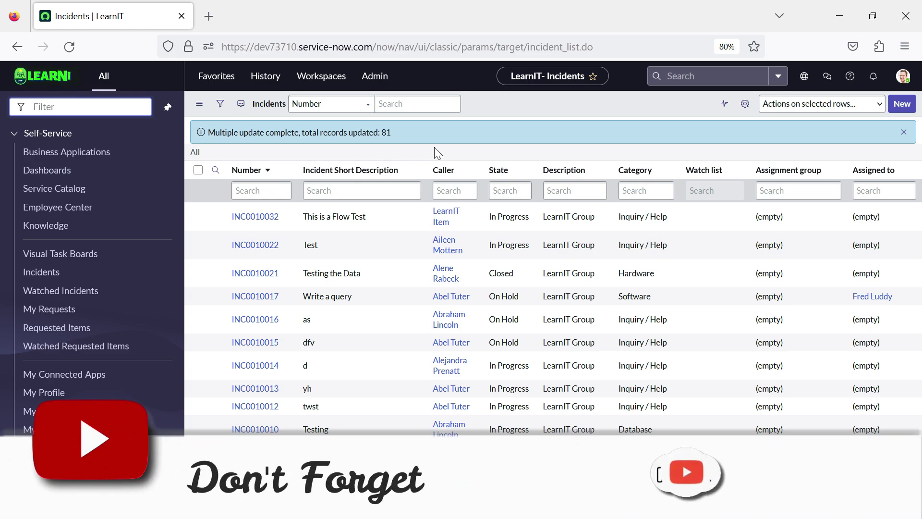
Step: Click the LEARNIT logo to return to the ServiceNow home page
{"action": "left_click", "coordinate": [44, 79]}
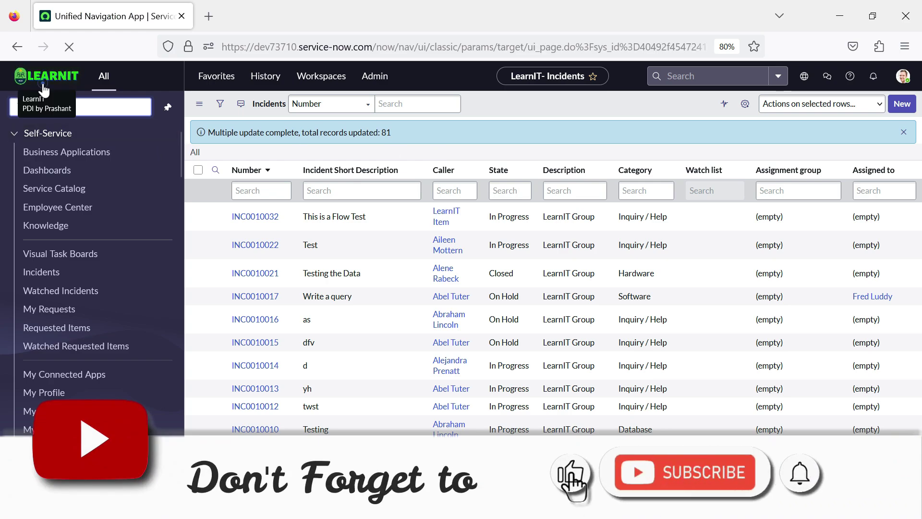